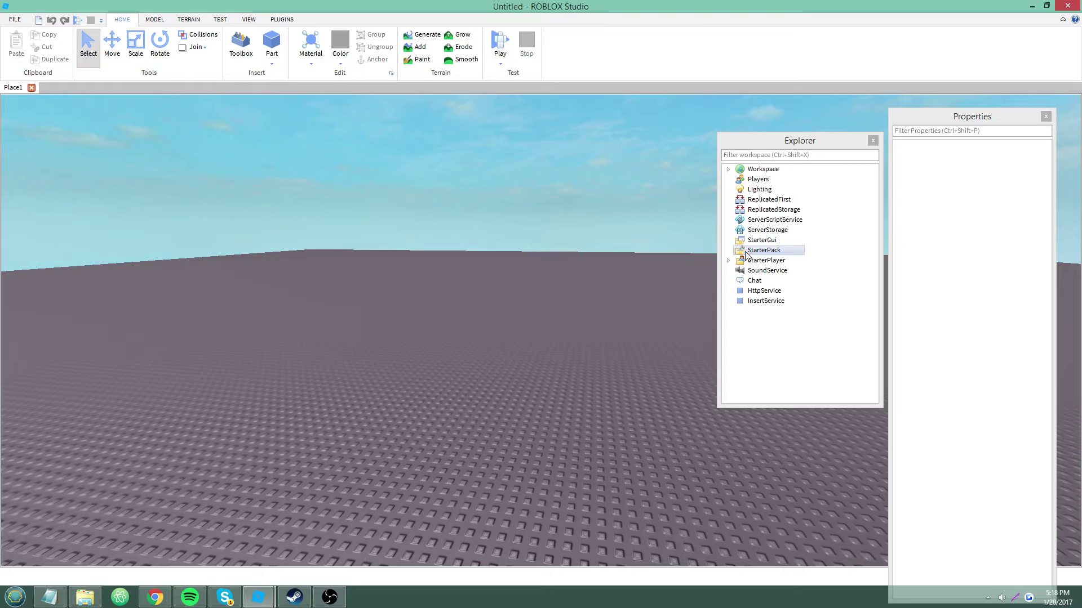
- Insert a ScreenGui under StarterGui, then insert a Frame inside that ScreenGui
{"action": "right_click", "coordinate": [764, 240]}
{"action": "mouse_move", "coordinate": [795, 436]}
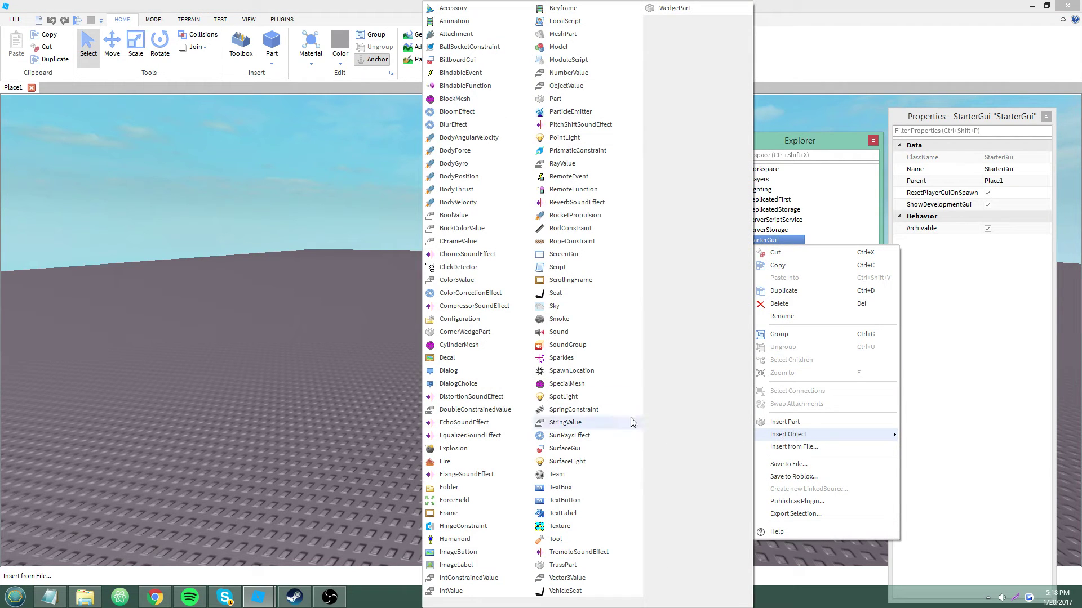
{"action": "left_click", "coordinate": [574, 255]}
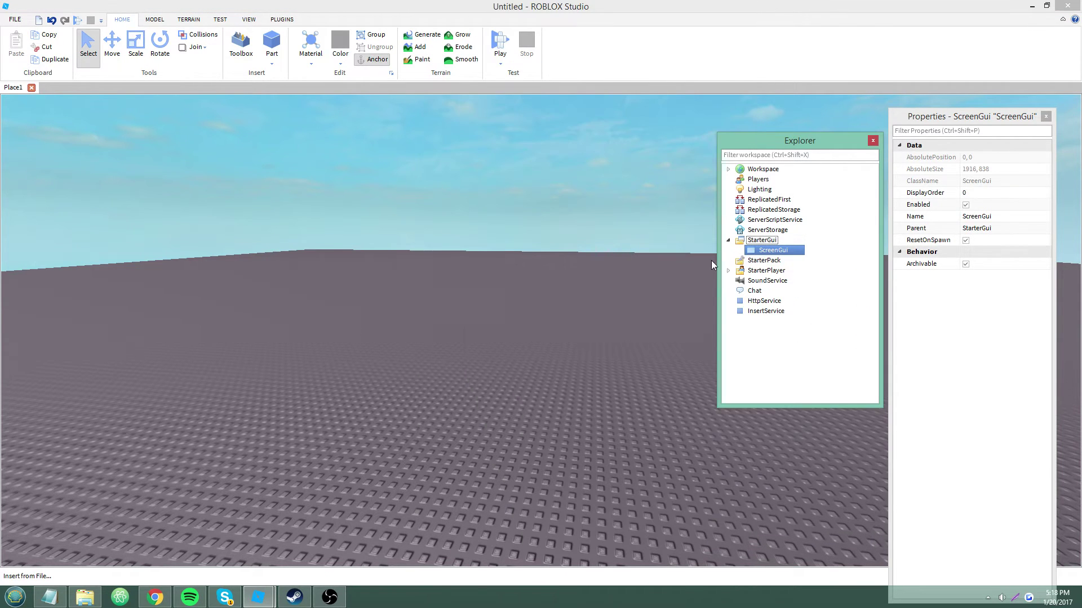
{"action": "right_click", "coordinate": [763, 252]}
{"action": "mouse_move", "coordinate": [805, 442]}
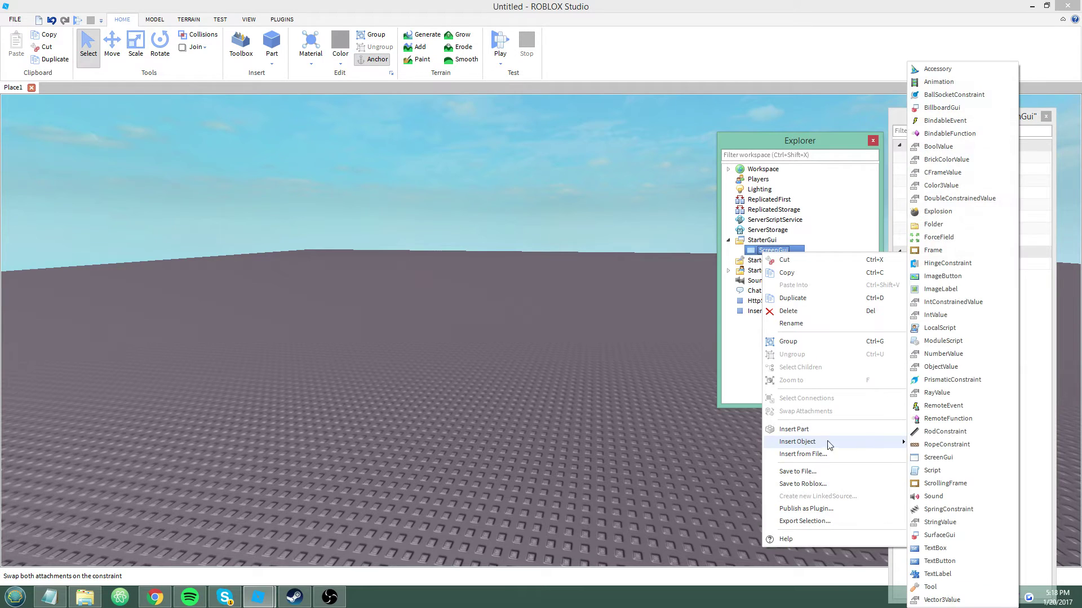
{"action": "left_click", "coordinate": [949, 255]}
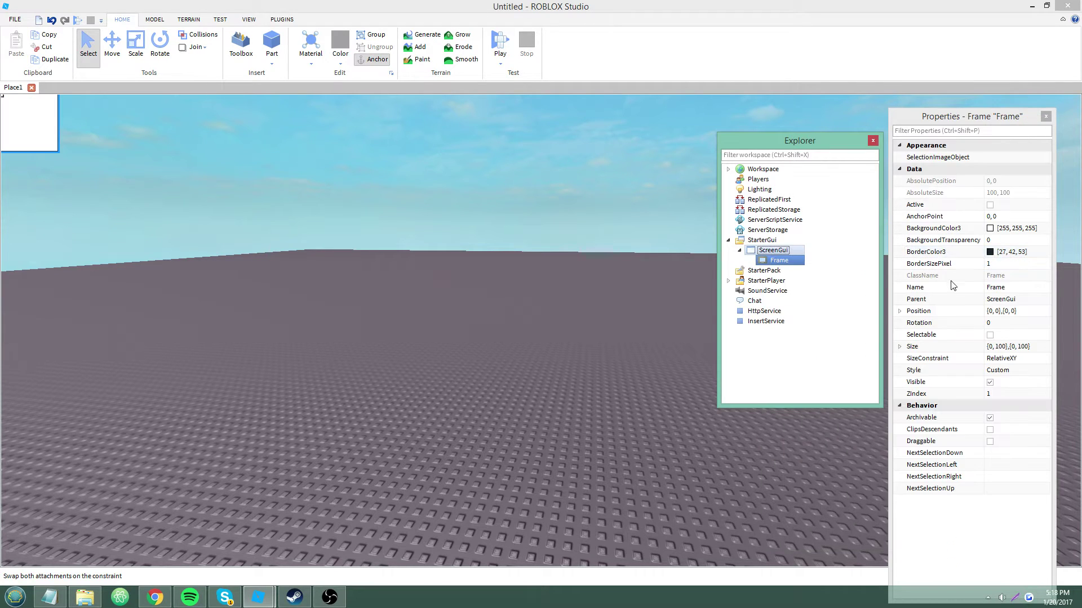
- Set the Frame's Position to {0.3, 0},{0.3, 0} in scale
{"action": "left_click", "coordinate": [958, 311]}
{"action": "type", "text": ".1"}
{"action": "key", "text": "Return"}
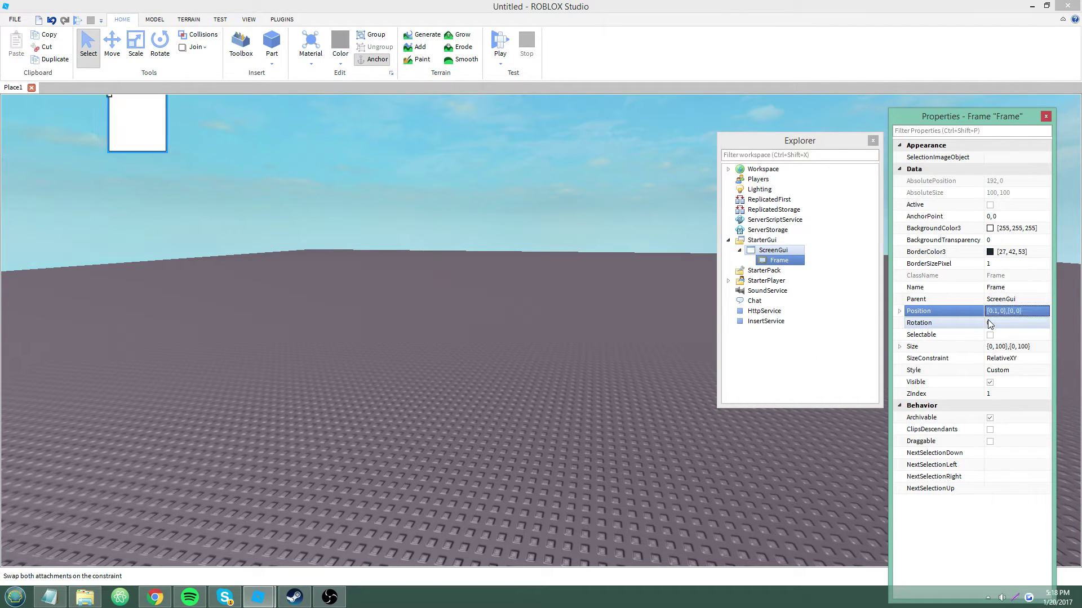
{"action": "left_click", "coordinate": [1016, 311]}
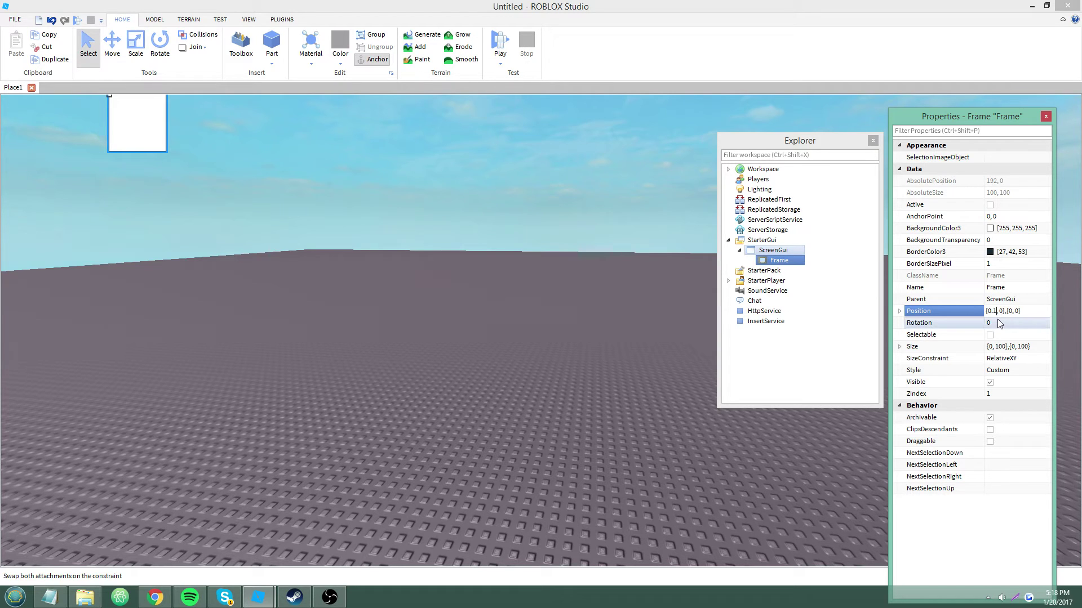
{"action": "key", "text": "BackSpace"}
{"action": "type", "text": "3"}
{"action": "key", "text": "Return"}
{"action": "left_click", "coordinate": [1008, 314]}
{"action": "left_click", "coordinate": [1012, 313]}
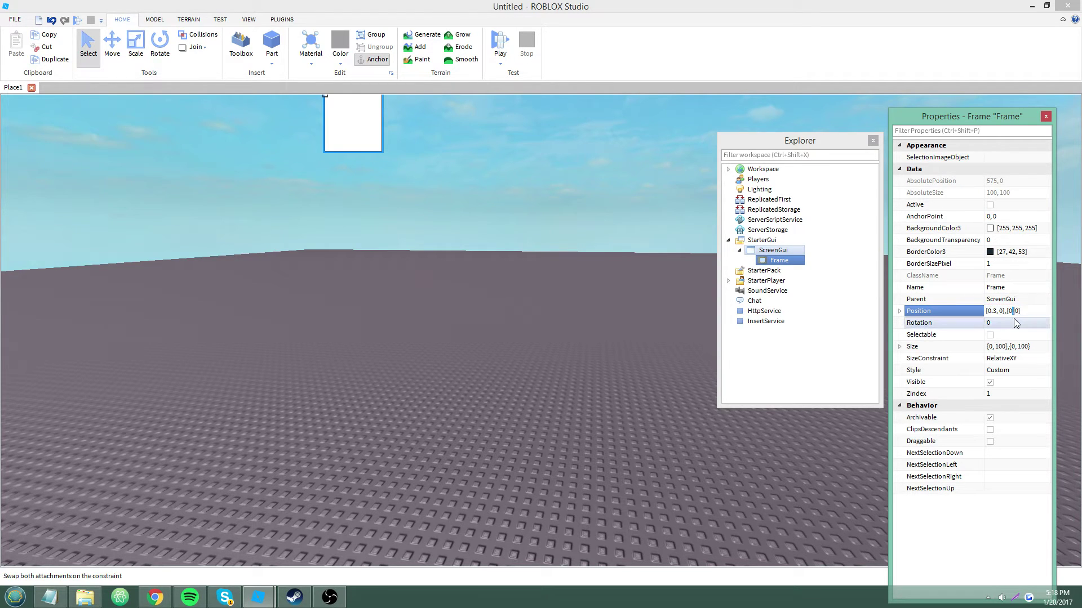
{"action": "type", "text": ".3"}
{"action": "key", "text": "Return"}
{"action": "left_click", "coordinate": [1019, 345]}
- Set the Frame's Size to {0.1, 0},{0.1, 0} in scale
{"action": "left_click", "coordinate": [1021, 346]}
{"action": "key", "text": "BackSpace"}
{"action": "key", "text": "BackSpace"}
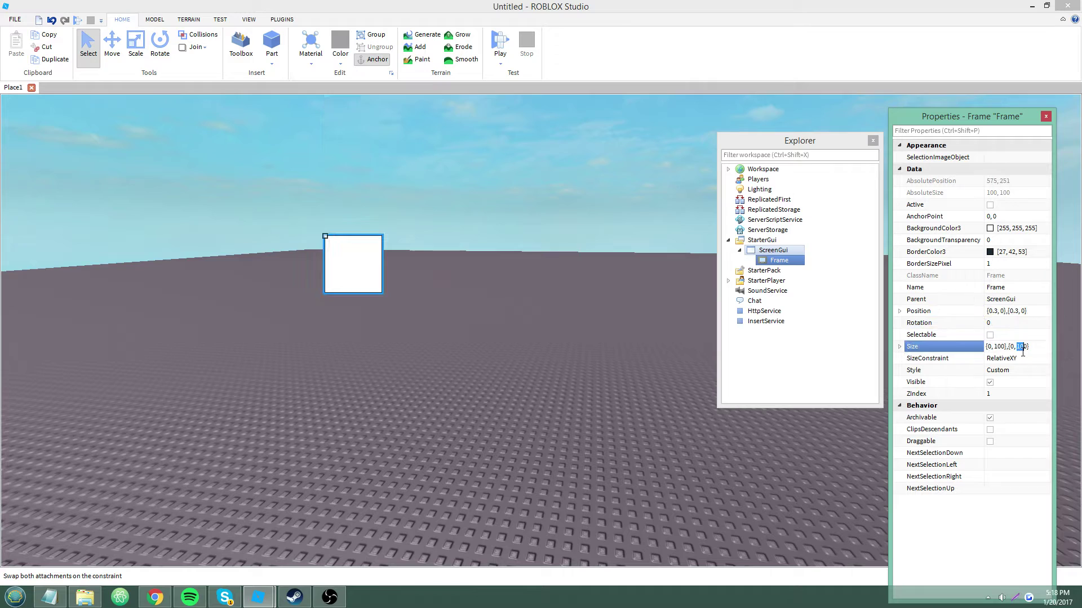
{"action": "key", "text": "Left"}
{"action": "key", "text": "Left"}
{"action": "type", "text": ".1"}
{"action": "left_click", "coordinate": [995, 347]}
{"action": "key", "text": "BackSpace"}
{"action": "key", "text": "BackSpace"}
{"action": "key", "text": "Left"}
{"action": "key", "text": "Left"}
{"action": "type", "text": ".1"}
{"action": "key", "text": "Return"}
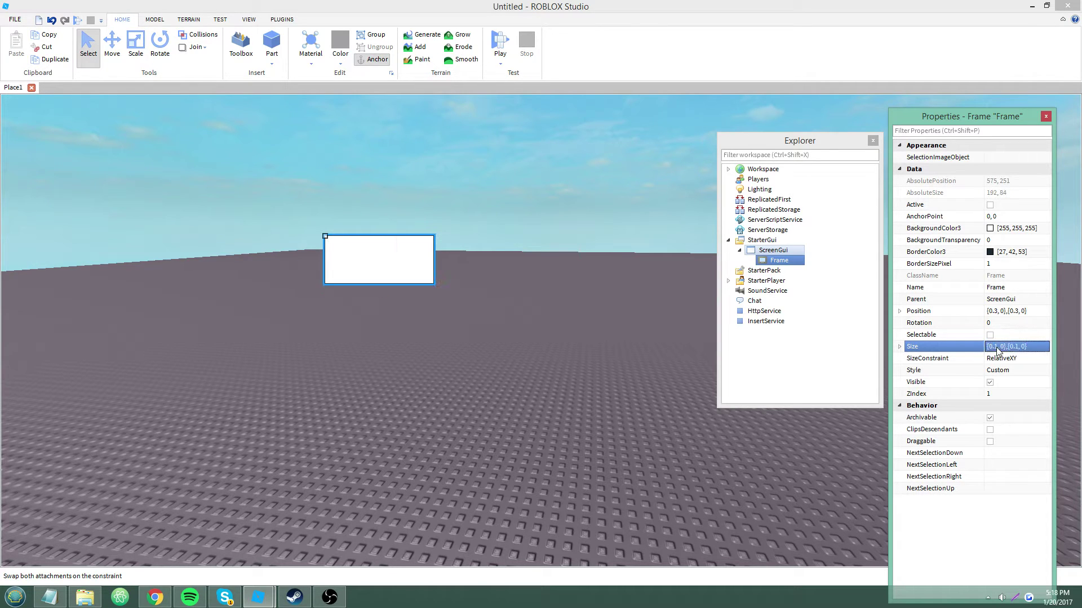
- Try AnchorPoint values 1, 1 and 0, 0 on the Frame, then settle on 0.5, 0.5
{"action": "left_click", "coordinate": [995, 217]}
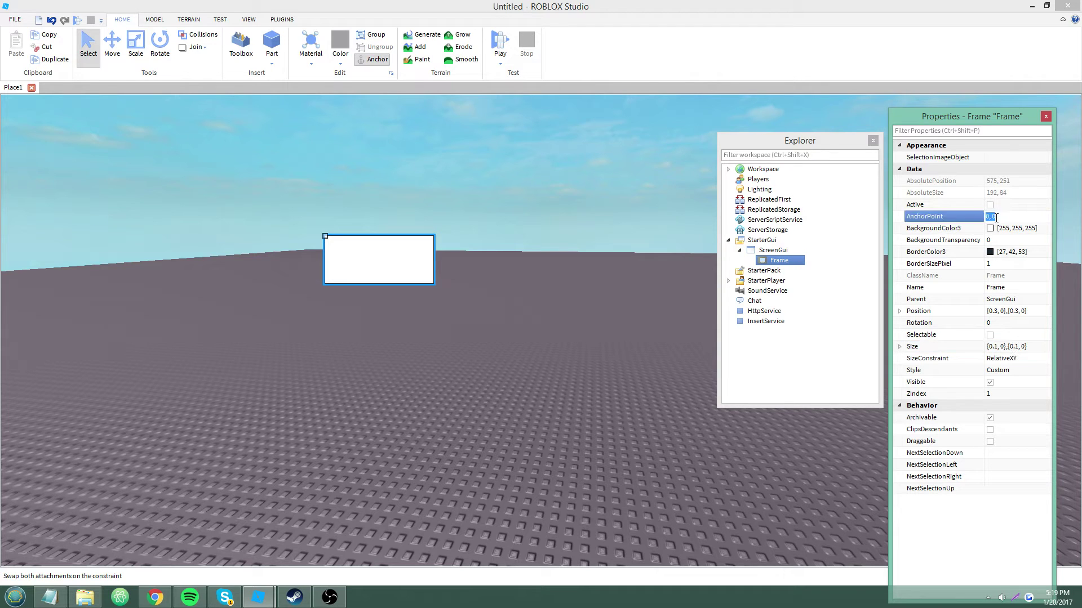
{"action": "type", "text": ".5, .5"}
{"action": "key", "text": "Return"}
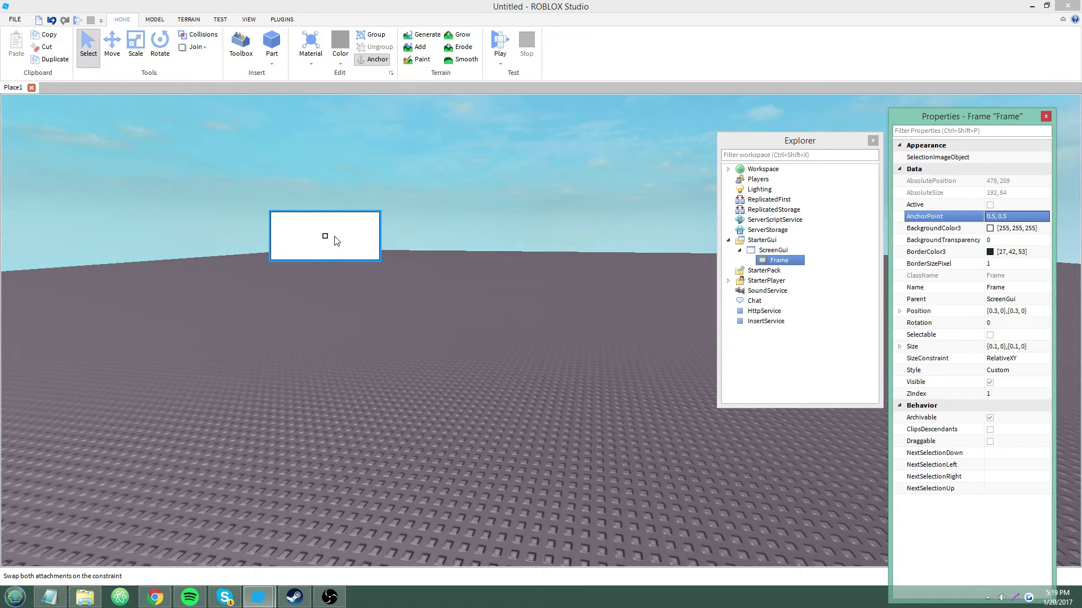
{"action": "left_click", "coordinate": [1005, 217]}
{"action": "type", "text": "1,1,"}
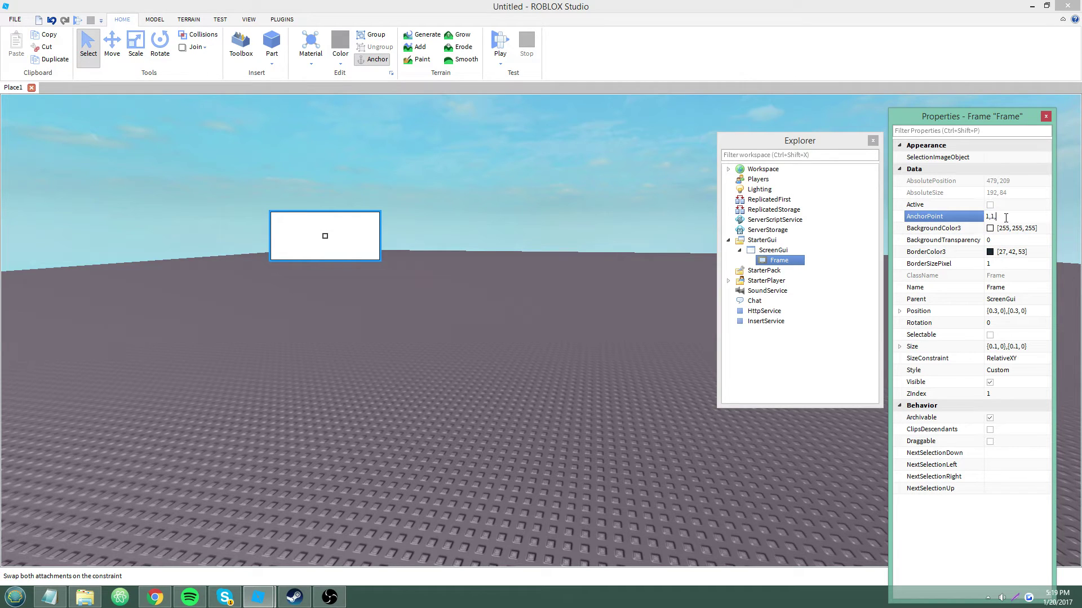
{"action": "key", "text": "Return"}
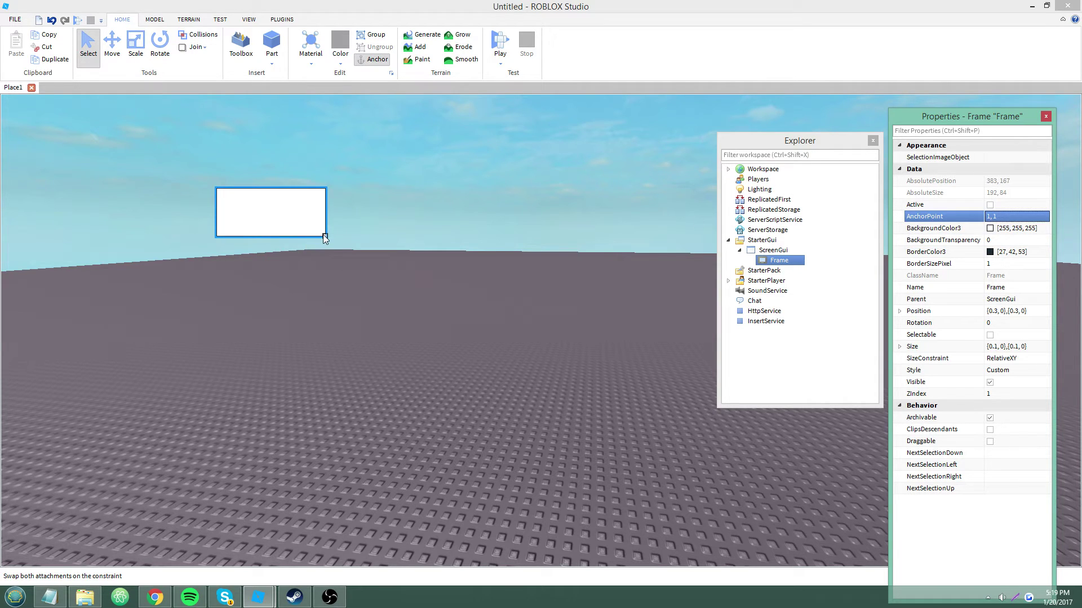
{"action": "type", "text": "0,0"}
{"action": "key", "text": "Return"}
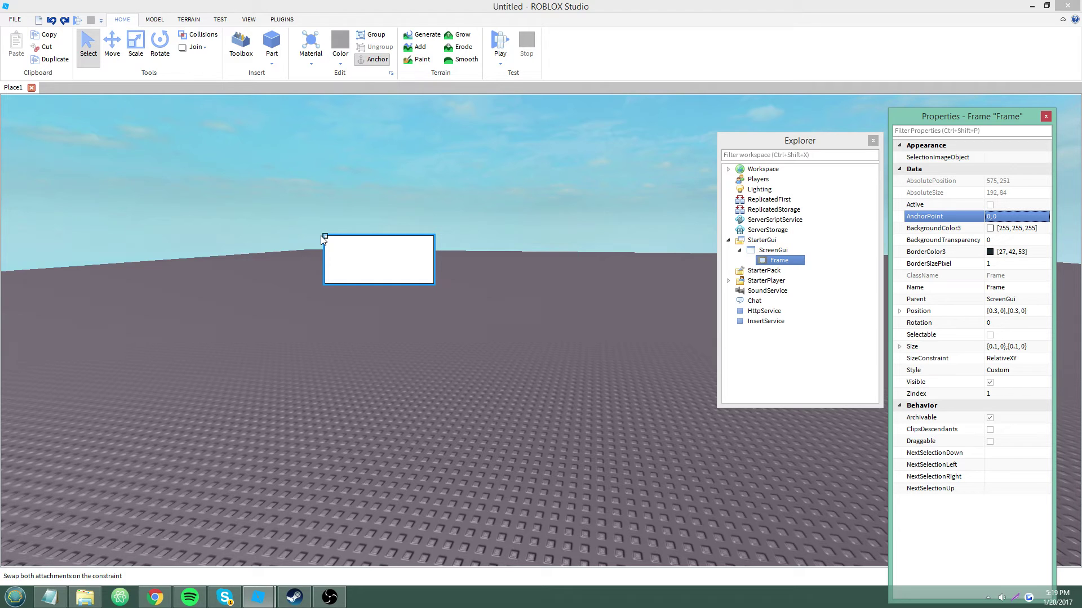
{"action": "type", "text": "0.5,0.5"}
{"action": "key", "text": "Return"}
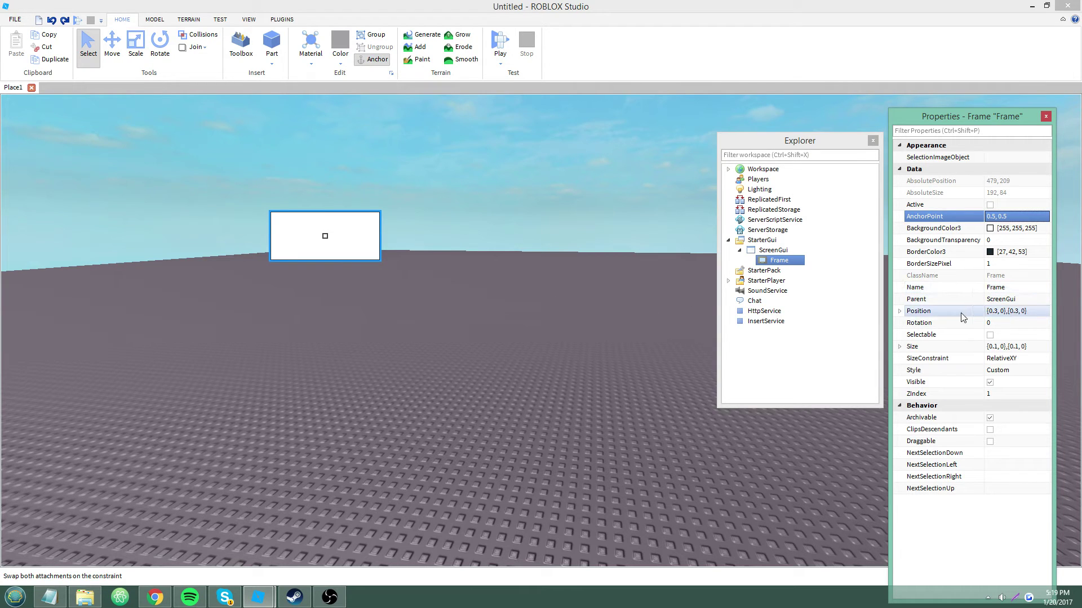
- Revert AnchorPoint to 0, 0, preview a Position X scale of 0.4, then undo it
{"action": "key", "text": "ctrl+z"}
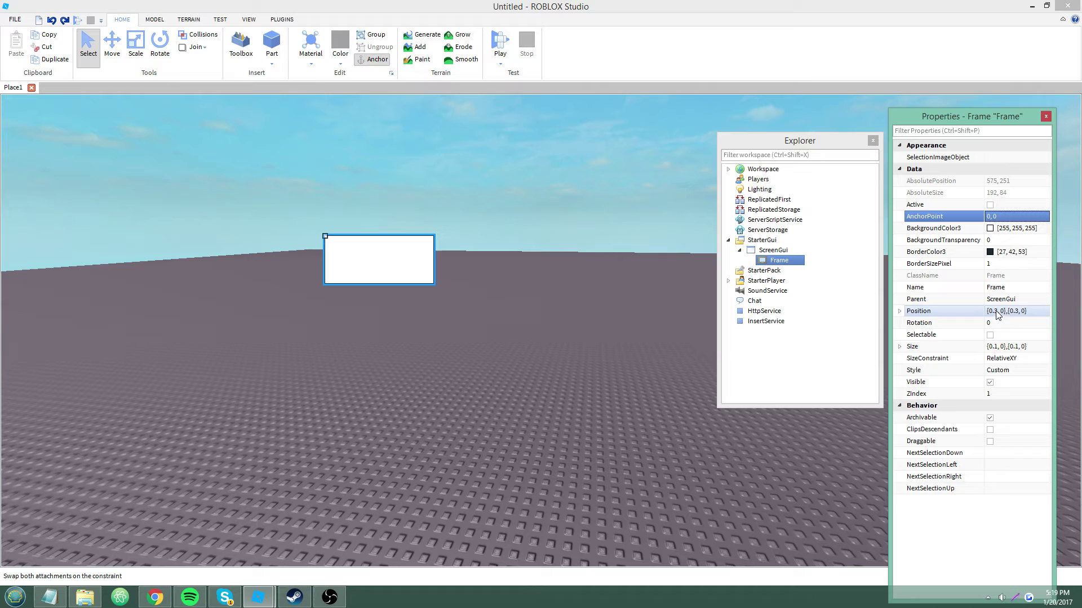
{"action": "left_click", "coordinate": [990, 311]}
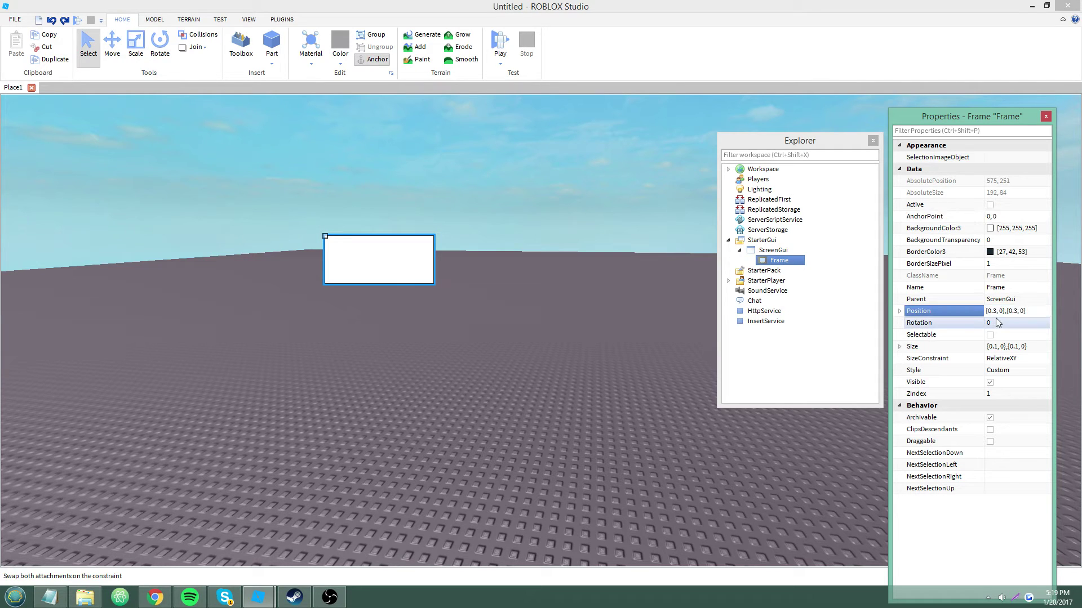
{"action": "key", "text": "BackSpace"}
{"action": "type", "text": "4"}
{"action": "key", "text": "Return"}
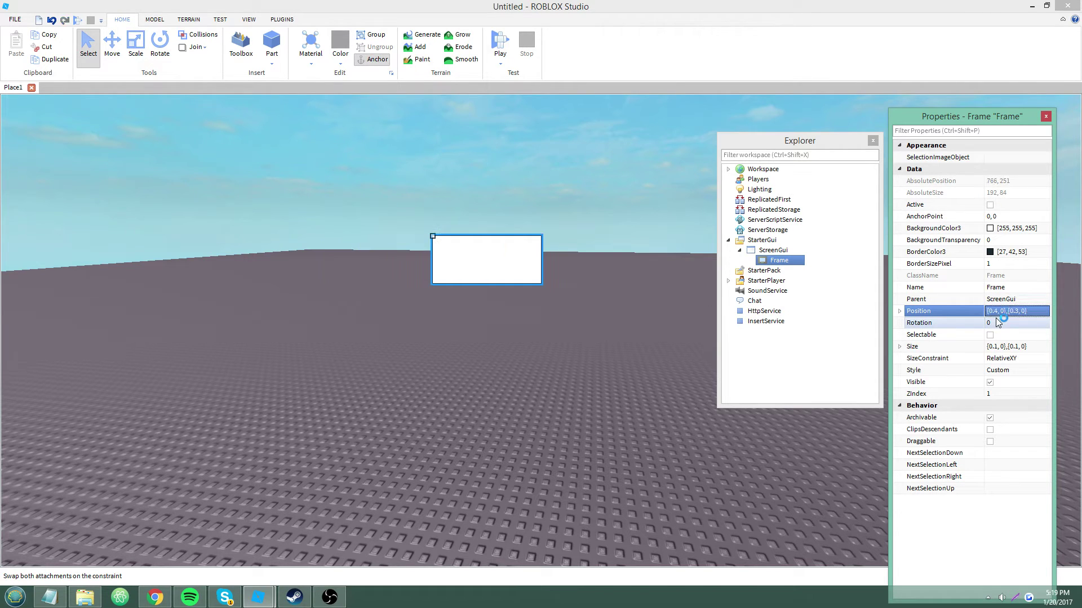
{"action": "key", "text": "ctrl+z"}
- Reapply AnchorPoint 0.5, 0.5 and preview Position X 0.4 again before undoing it
{"action": "left_click", "coordinate": [1008, 216]}
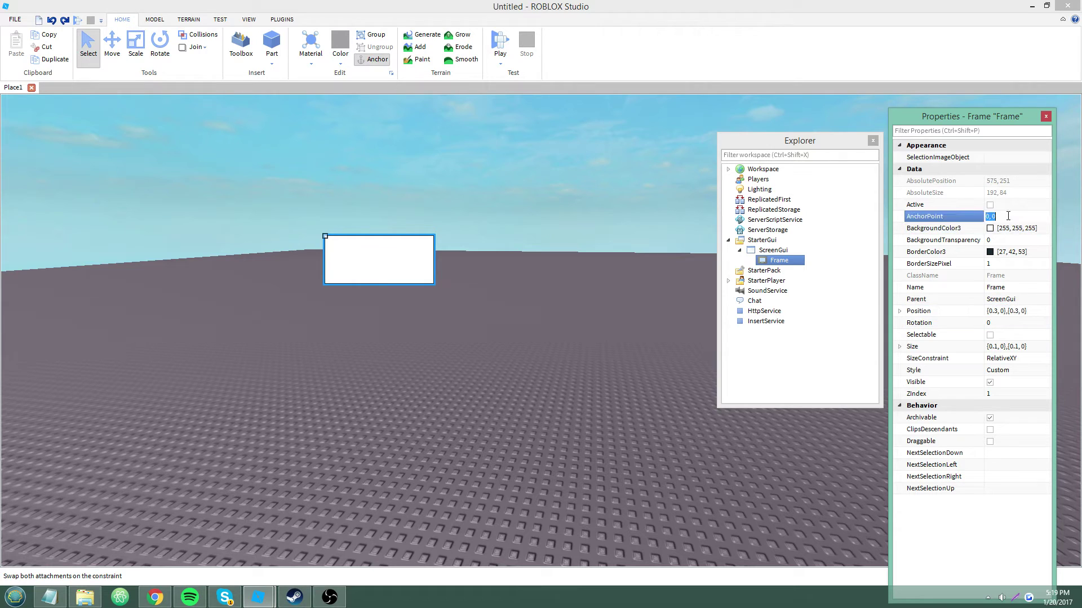
{"action": "type", "text": "0.5, 0.5"}
{"action": "key", "text": "Return"}
{"action": "left_click", "coordinate": [995, 311]}
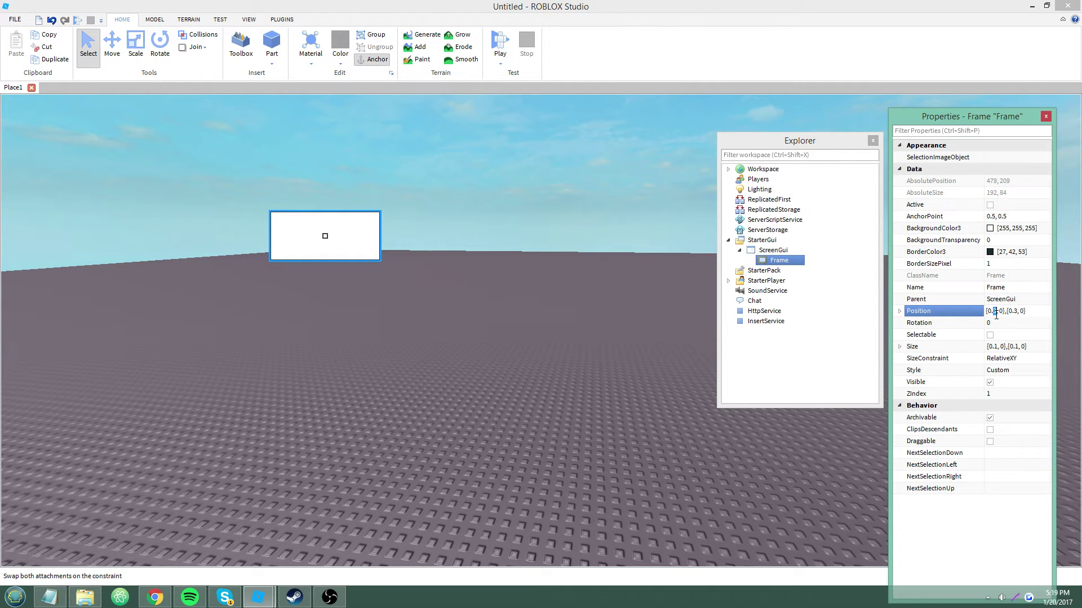
{"action": "type", "text": "4"}
{"action": "key", "text": "Return"}
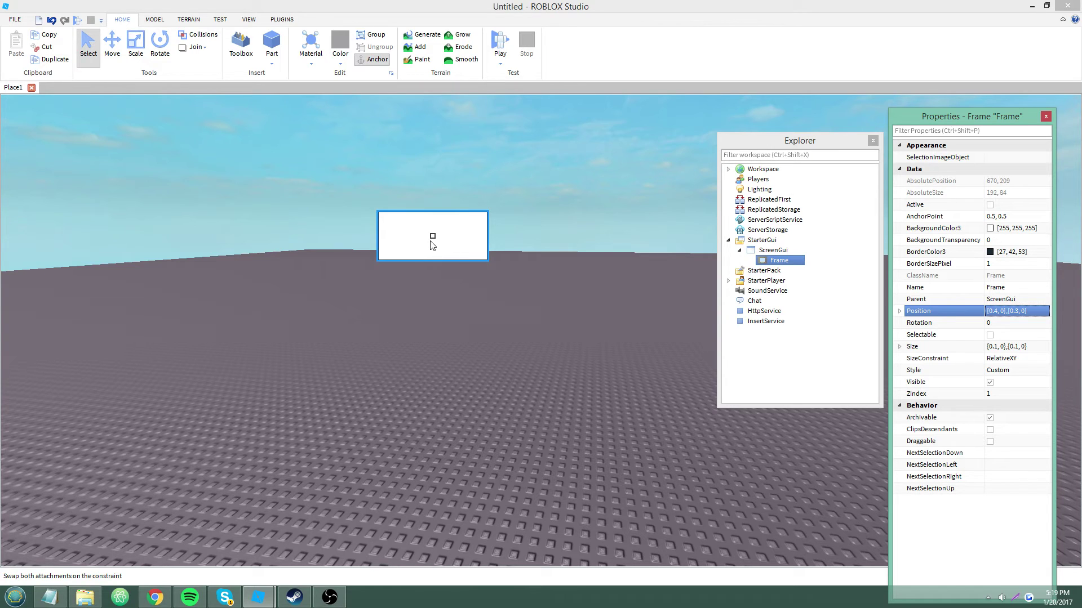
{"action": "key", "text": "ctrl+z"}
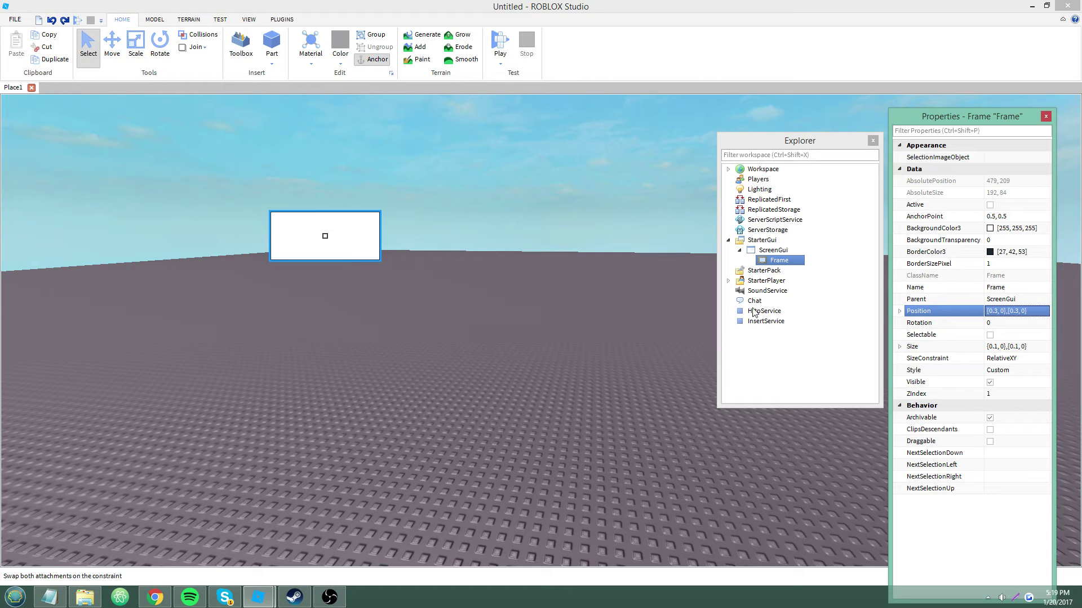
- Insert a LocalScript into the Frame and delete its default hello world code
{"action": "left_click", "coordinate": [811, 266]}
{"action": "right_click", "coordinate": [797, 266]}
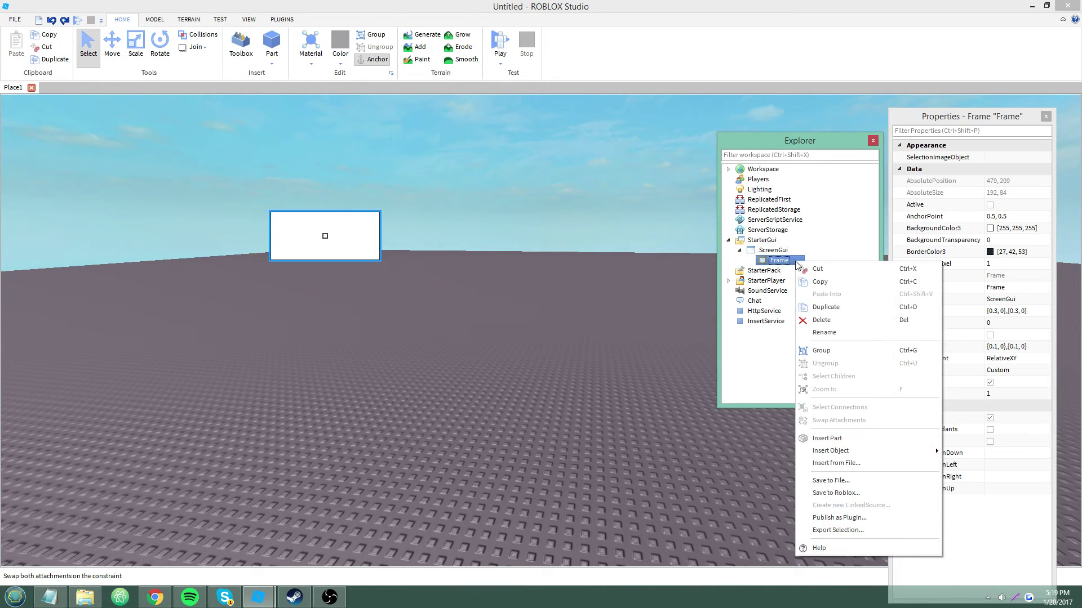
{"action": "mouse_move", "coordinate": [910, 457]}
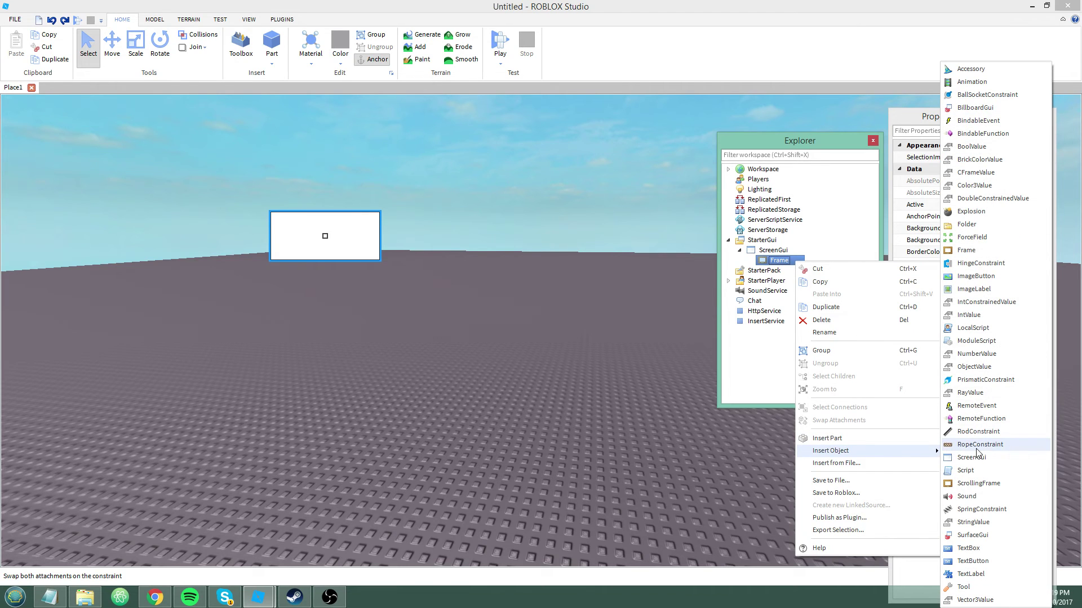
{"action": "left_click", "coordinate": [973, 327]}
{"action": "key", "text": "ctrl+a"}
{"action": "key", "text": "BackSpace"}
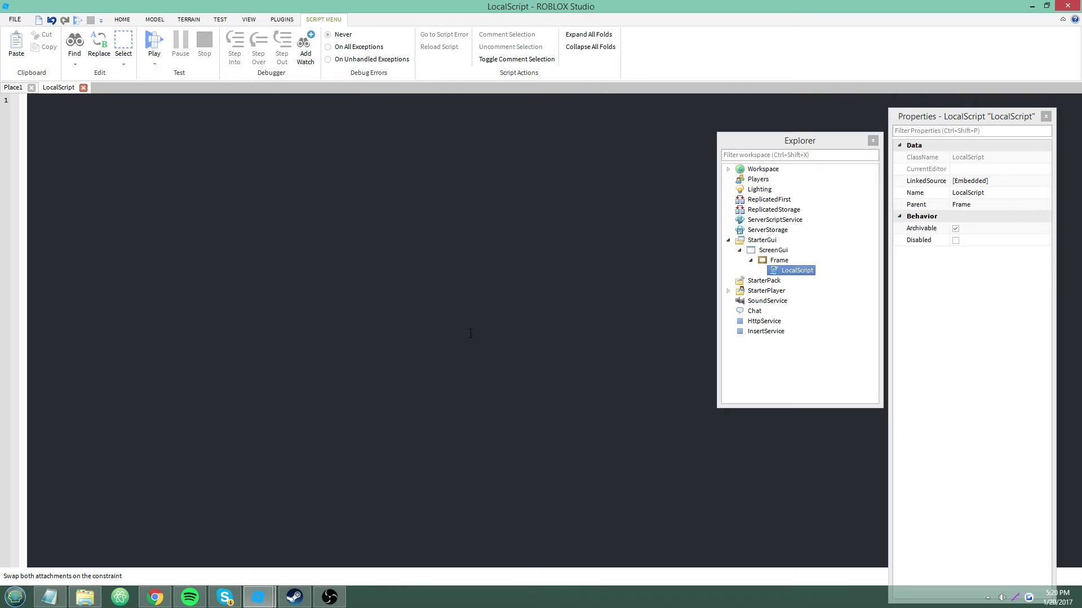
- Script a TweenPosition to UDim2 .2, .2 with Out Sine easing over .5 seconds, then playtest
{"action": "type", "text": "script.Parent:TweenPosition(UDim2.new("}
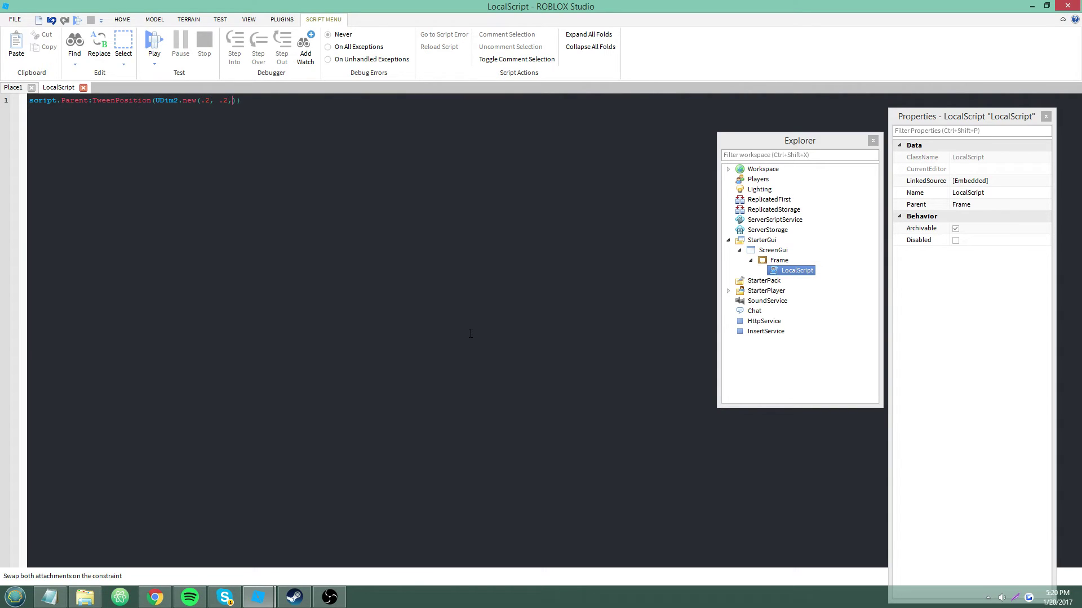
{"action": "type", "text": ".2, 0, .2, 0), \"Out\", \"Sine\", 1"}
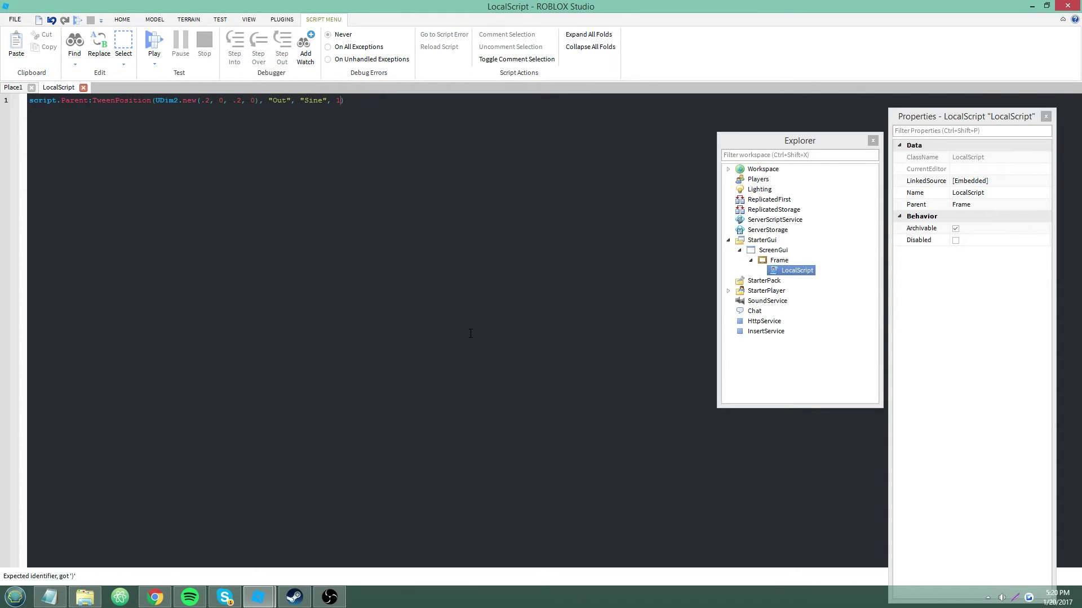
{"action": "key", "text": "BackSpace"}
{"action": "type", "text": ".5"}
{"action": "left_click", "coordinate": [16, 87]}
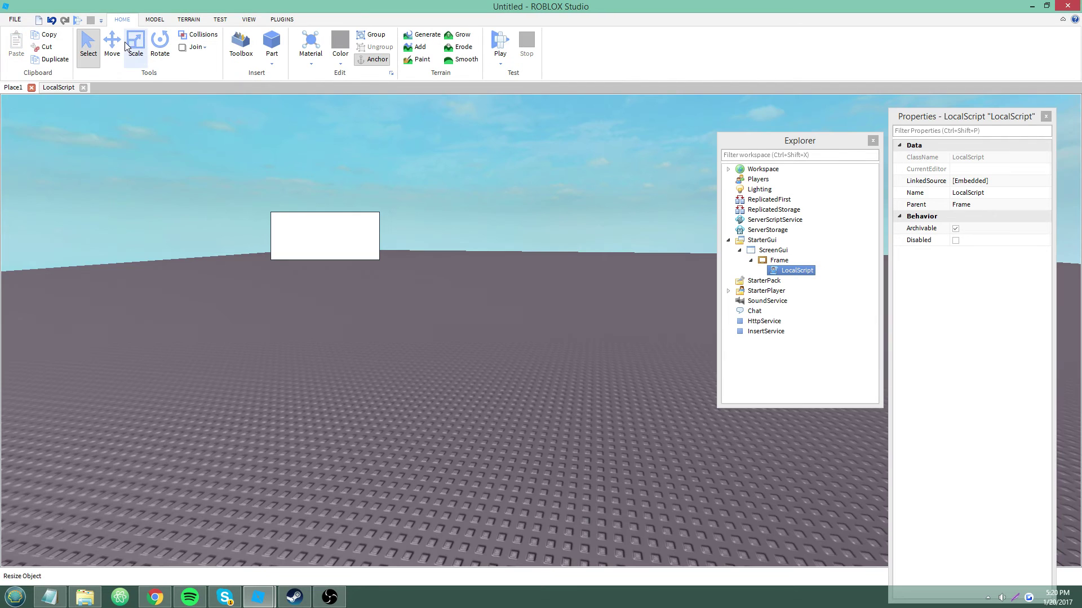
{"action": "left_click", "coordinate": [77, 20]}
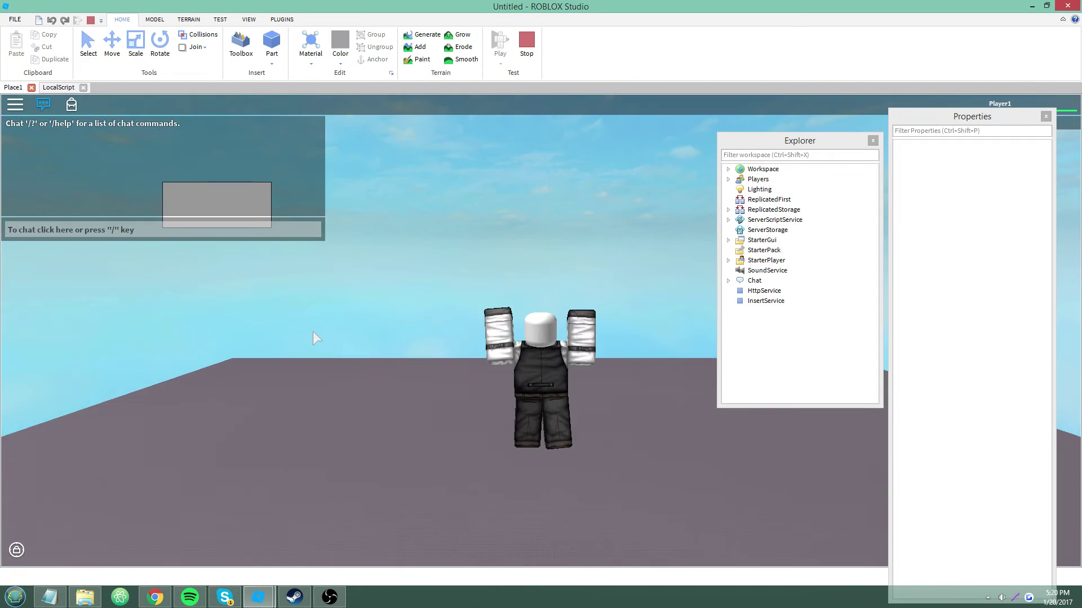
- Change the call to TweenSize, add wait(1) as the first line, and playtest again
{"action": "left_click", "coordinate": [90, 21]}
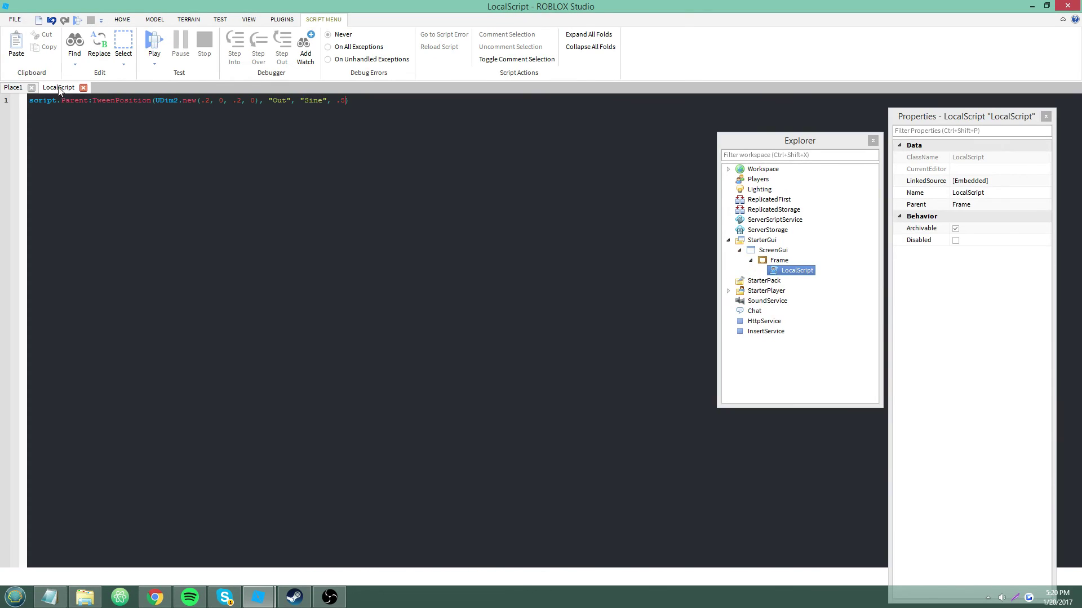
{"action": "double_click", "coordinate": [117, 102]}
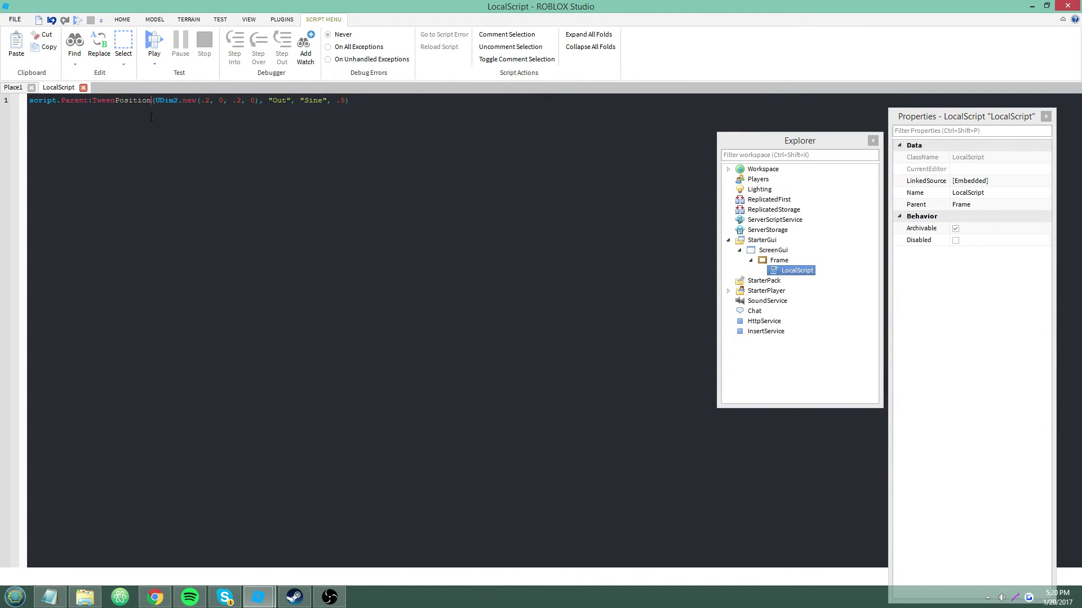
{"action": "type", "text": "TweenSize"}
{"action": "left_click", "coordinate": [27, 101]}
{"action": "key", "text": "Return"}
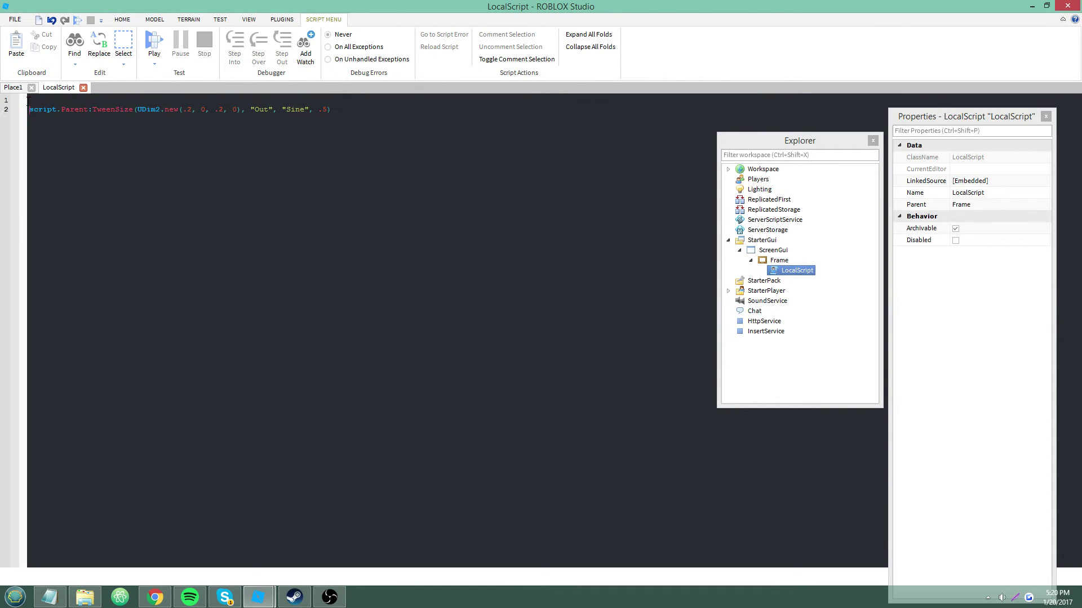
{"action": "key", "text": "Up"}
{"action": "type", "text": "wait(1)"}
{"action": "left_click", "coordinate": [154, 40]}
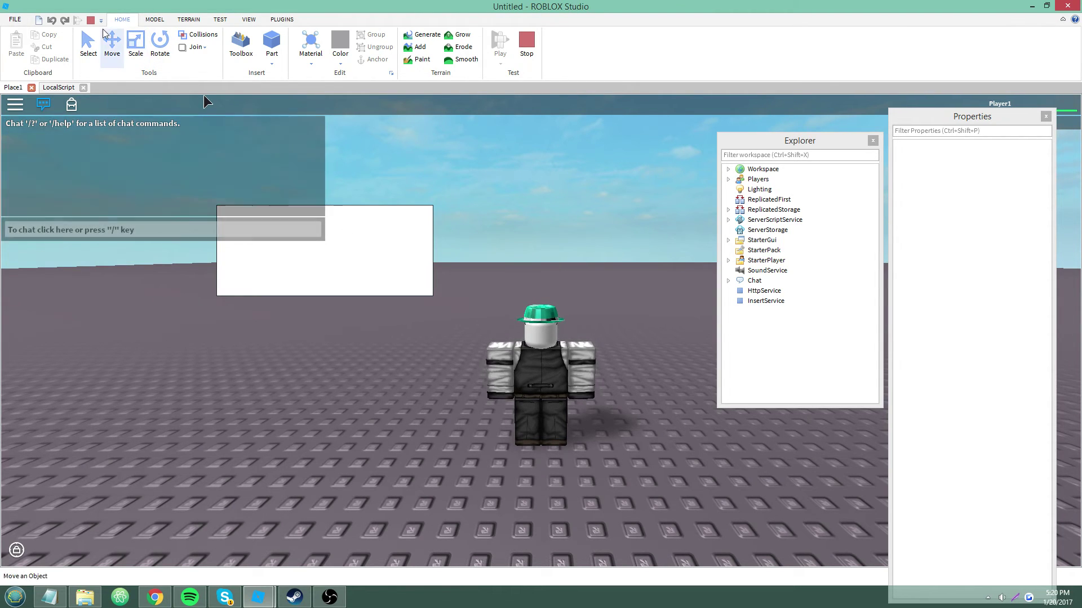
- Stop the playtest and reopen the Frame's LocalScript in the script editor
{"action": "left_click", "coordinate": [93, 23]}
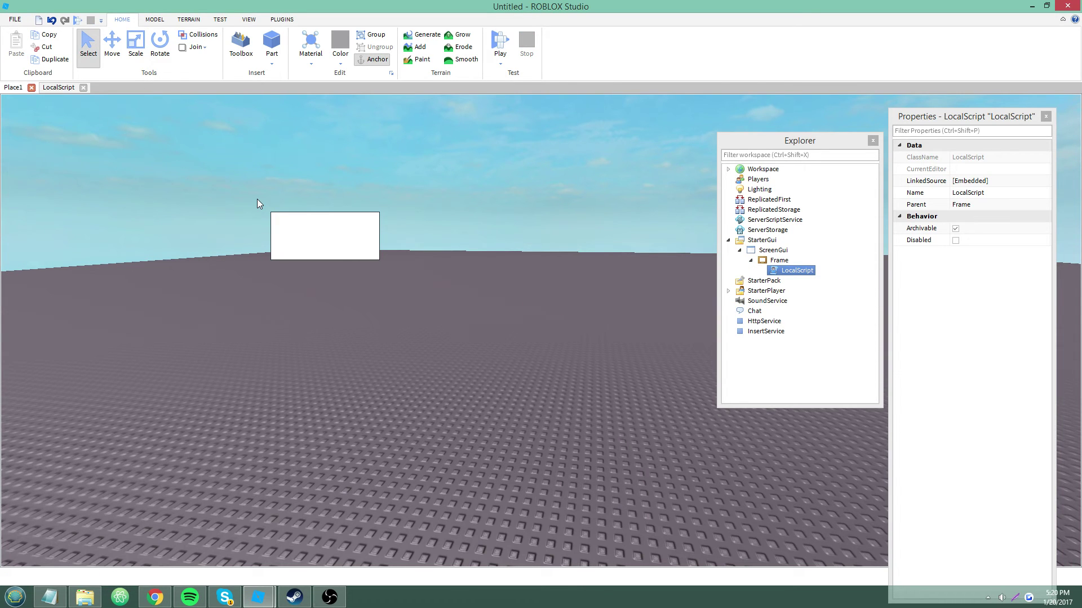
{"action": "left_click", "coordinate": [362, 441]}
{"action": "right_click_drag", "start_coordinate": [362, 442], "coordinate": [362, 440]}
{"action": "right_click", "coordinate": [362, 441]}
{"action": "left_click", "coordinate": [313, 472]}
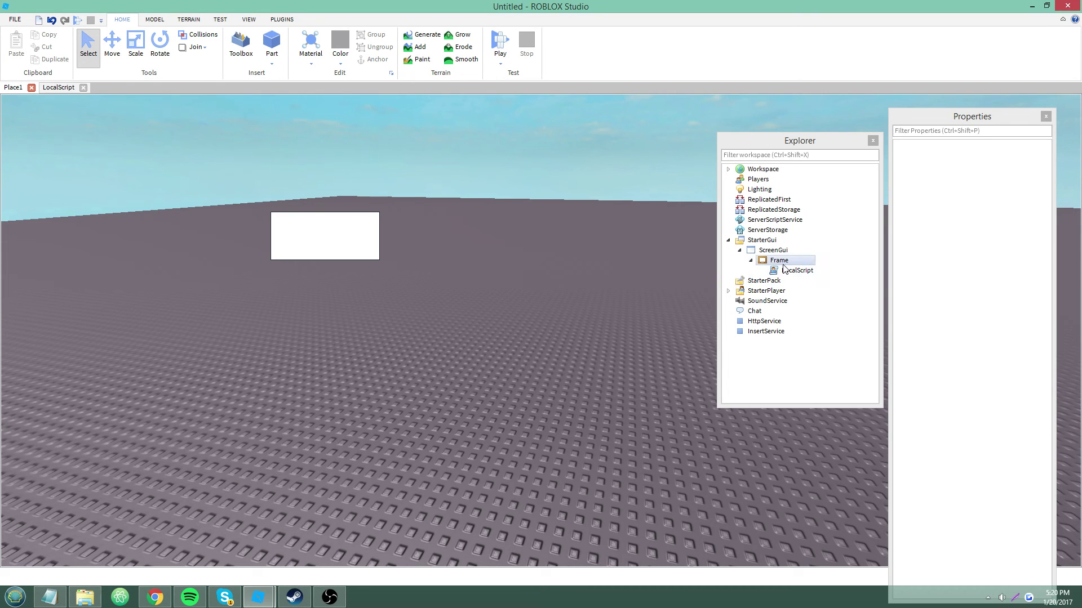
{"action": "double_click", "coordinate": [784, 270]}
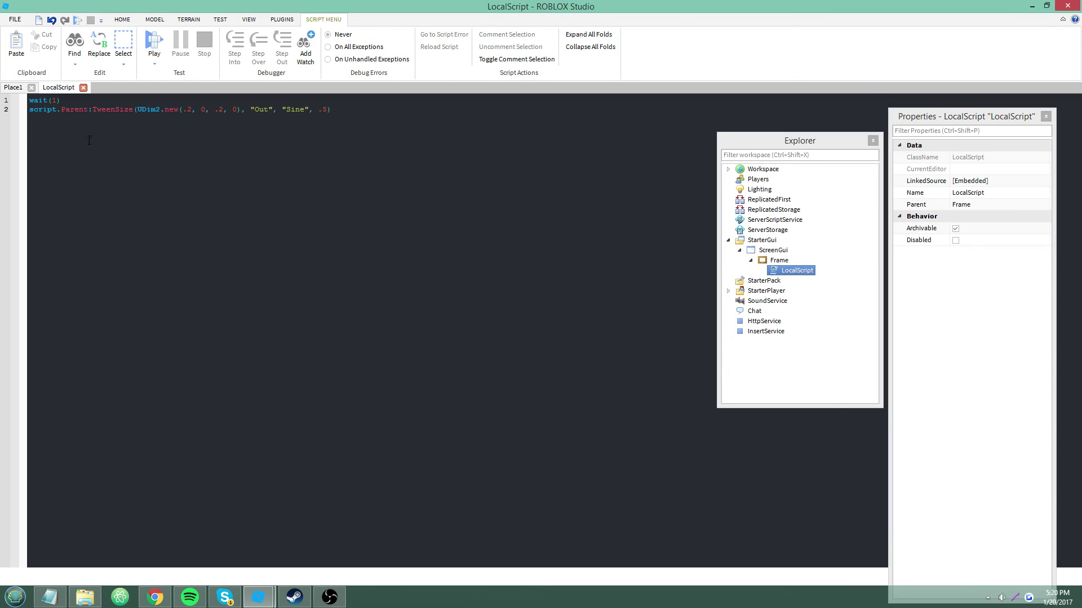
- Wrap the TweenSize line in a script.Parent.MouseEnter:connect(function() … end) handler
{"action": "left_click", "coordinate": [7, 101]}
{"action": "type", "text": "script.Parent"}
{"action": "type", "text": ".MouseEnter:co"}
{"action": "type", "text": "(Faces"}
{"action": "key", "text": "BackSpace"}
{"action": "key", "text": "BackSpace"}
{"action": "key", "text": "BackSpace"}
{"action": "key", "text": "BackSpace"}
{"action": "key", "text": "BackSpace"}
{"action": "type", "text": "function("}
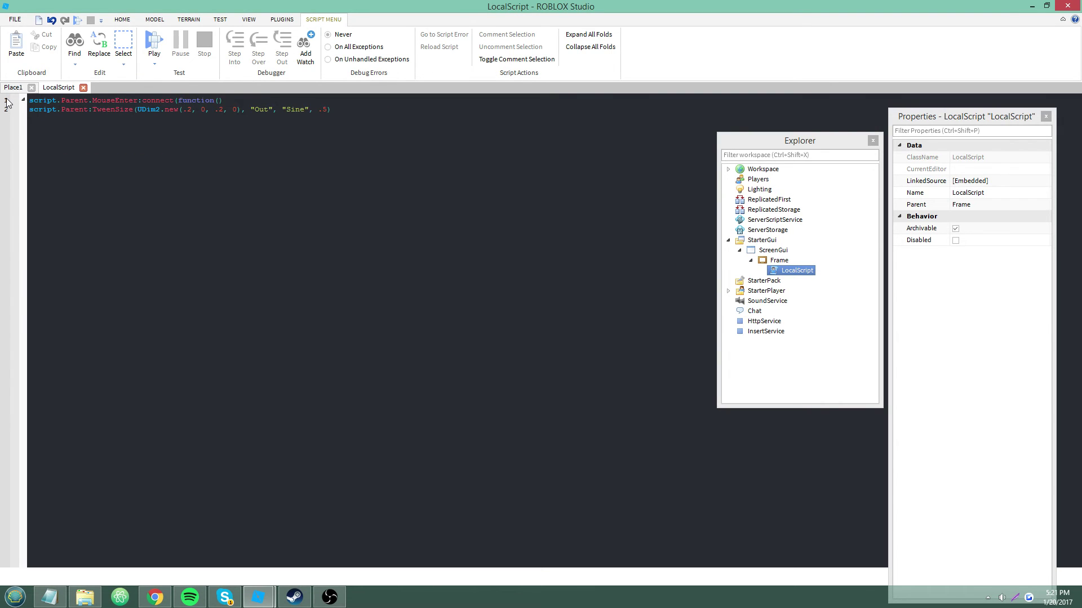
{"action": "key", "text": "Return"}
{"action": "type", "text": "end)"}
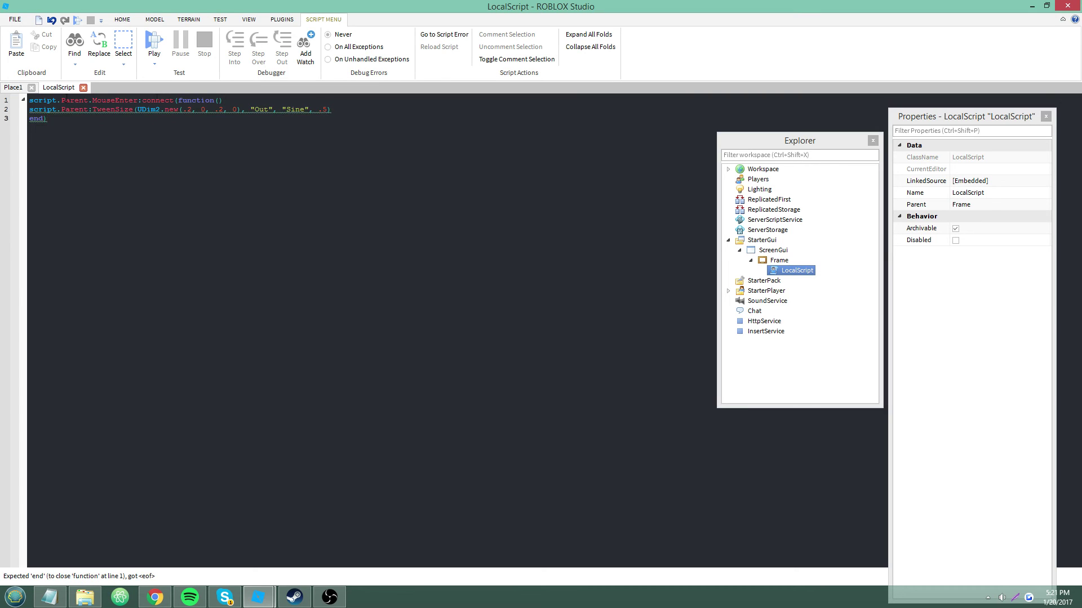
{"action": "left_click", "coordinate": [28, 110]}
{"action": "key", "text": "Tab"}
- Duplicate the handler as a MouseLeave version that tweens the size back to .1, .1
{"action": "key", "text": "ctrl+a"}
{"action": "key", "text": "ctrl+c"}
{"action": "key", "text": "Right"}
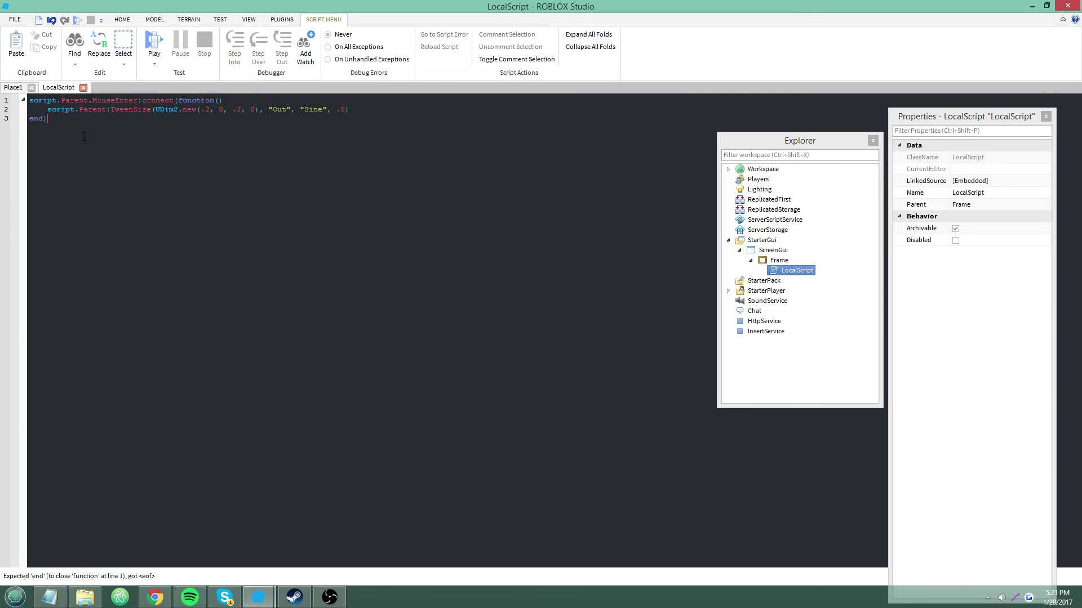
{"action": "key", "text": "Return"}
{"action": "key", "text": "Return"}
{"action": "key", "text": "ctrl+v"}
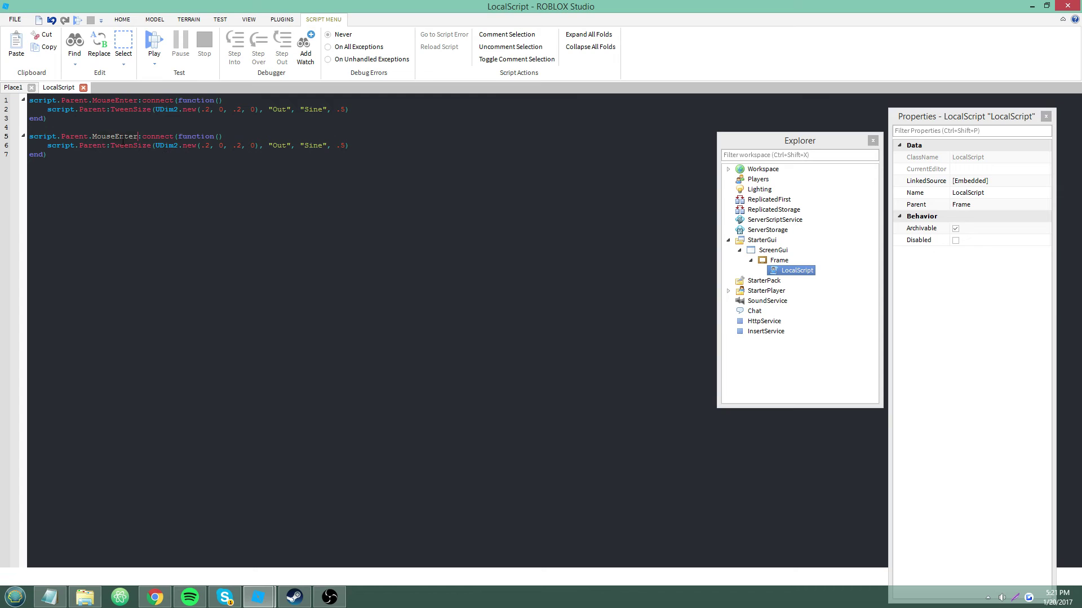
{"action": "double_click", "coordinate": [122, 138]}
{"action": "type", "text": "MouseLeave"}
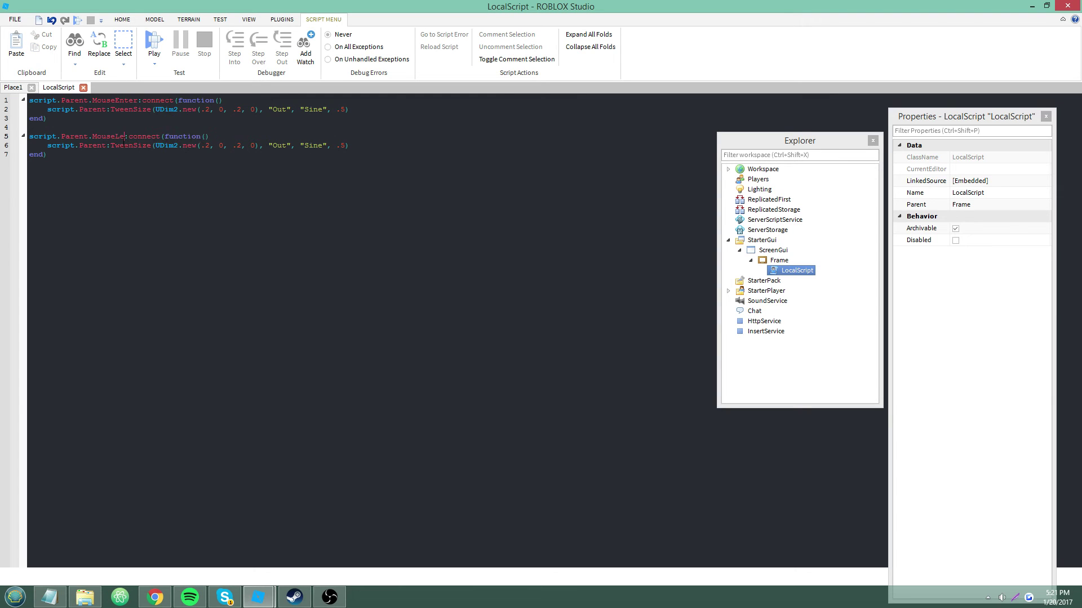
{"action": "key", "text": "BackSpace"}
{"action": "type", "text": "1"}
{"action": "key", "text": "BackSpace"}
{"action": "type", "text": "1"}
- Make the MouseEnter target size .15, .15, add a true override argument, and playtest
{"action": "double_click", "coordinate": [210, 109]}
{"action": "type", "text": "15"}
{"action": "double_click", "coordinate": [246, 109]}
{"action": "type", "text": "15"}
{"action": "left_click", "coordinate": [356, 110]}
{"action": "type", "text": ", true"}
{"action": "type", "text": "true"}
{"action": "left_click", "coordinate": [154, 41]}
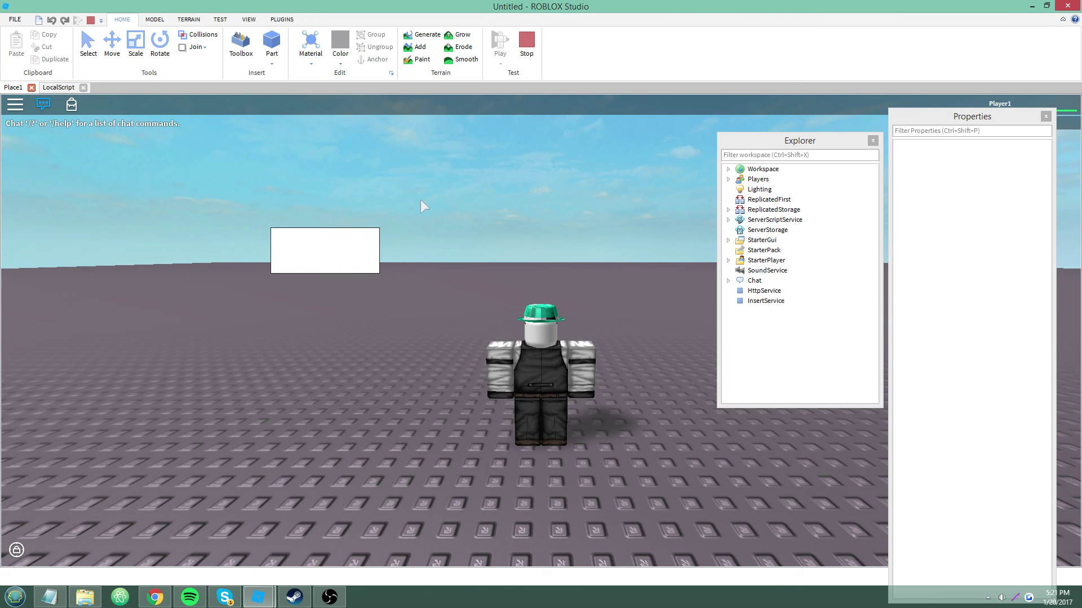
- Reduce the MouseEnter hover size to .12, rerun the playtest, and stop it
{"action": "key", "text": "shift+F5"}
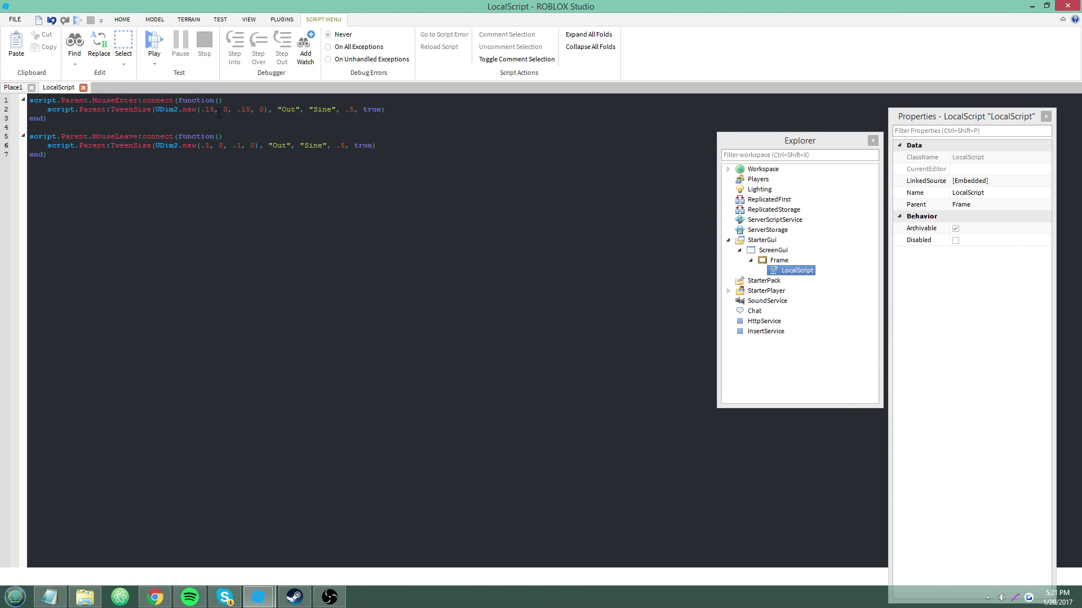
{"action": "left_click_drag", "start_coordinate": [212, 109], "coordinate": [251, 109]}
{"action": "type", "text": "2"}
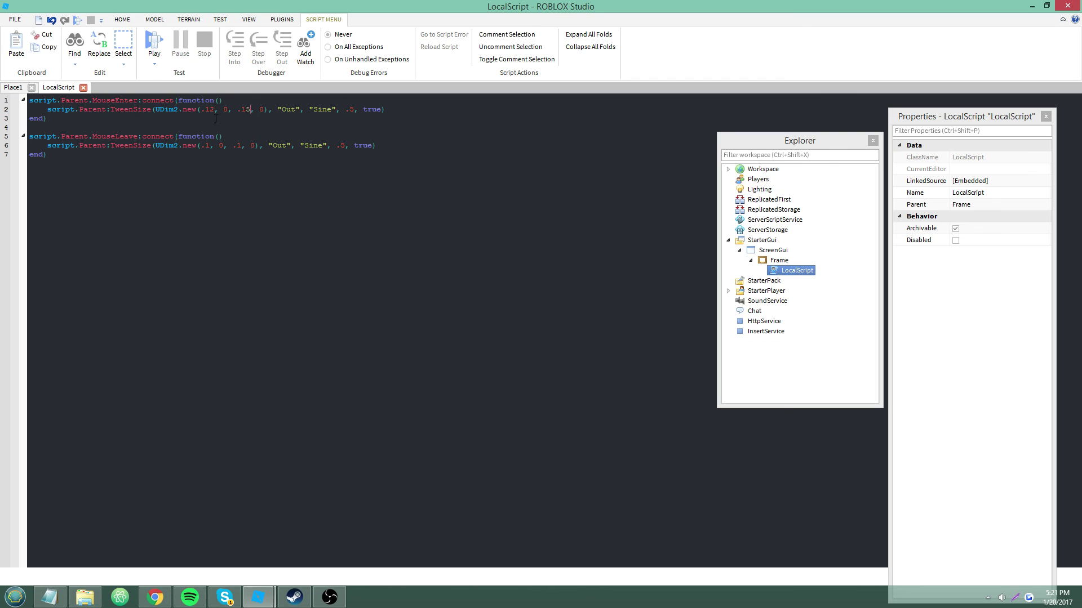
{"action": "type", "text": "2"}
{"action": "left_click", "coordinate": [157, 46]}
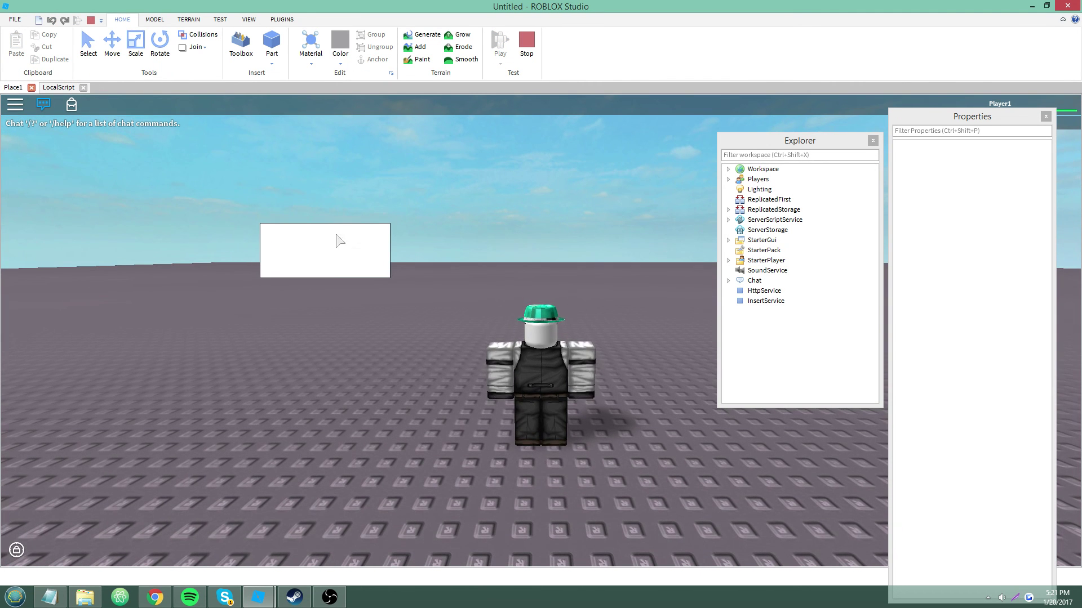
{"action": "left_click", "coordinate": [527, 45]}
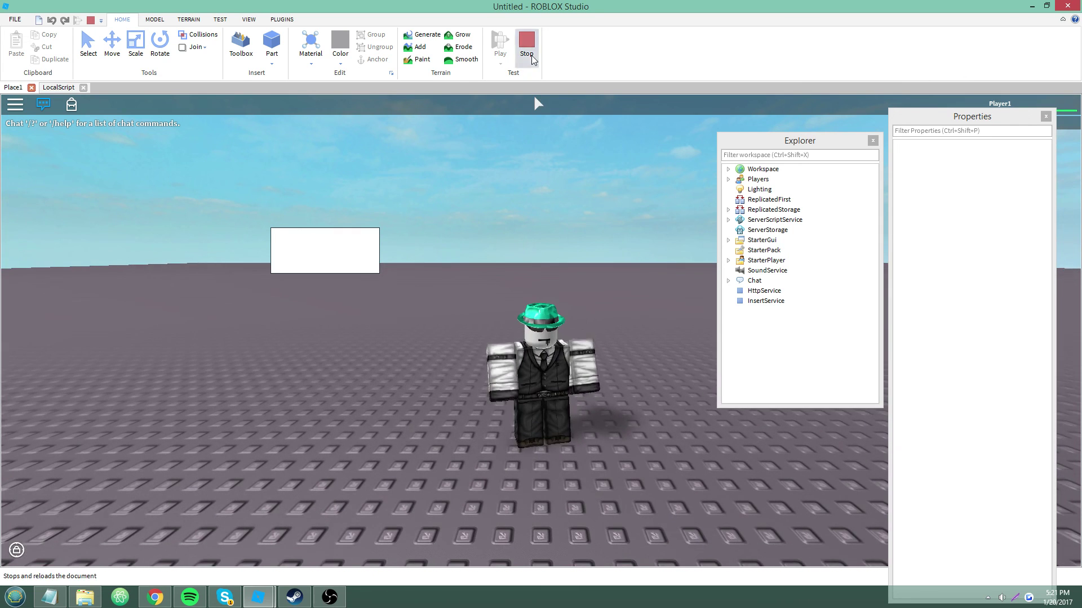
{"action": "left_click", "coordinate": [354, 194]}
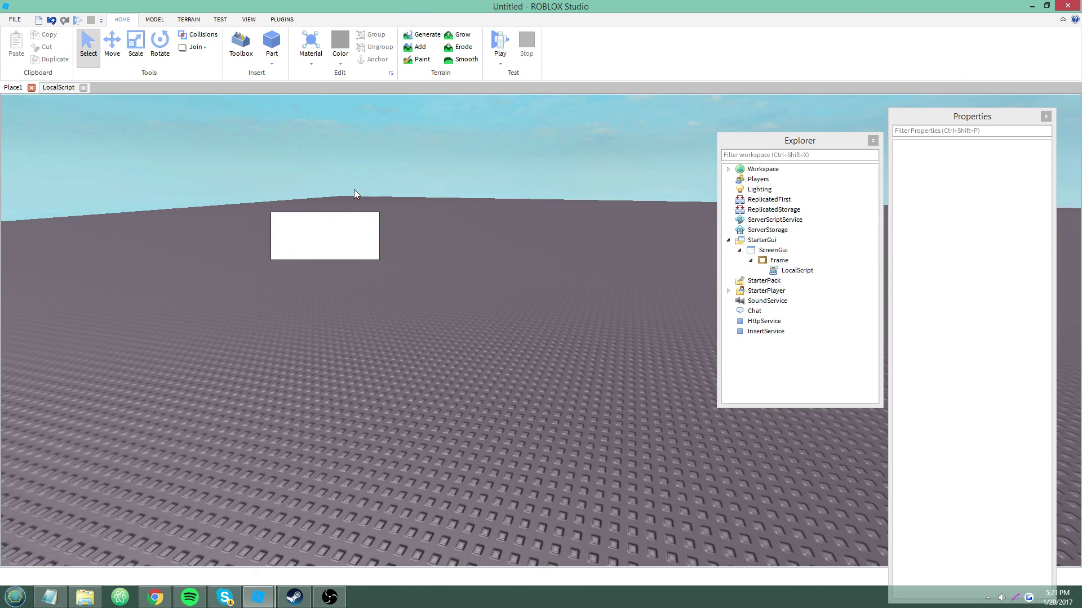